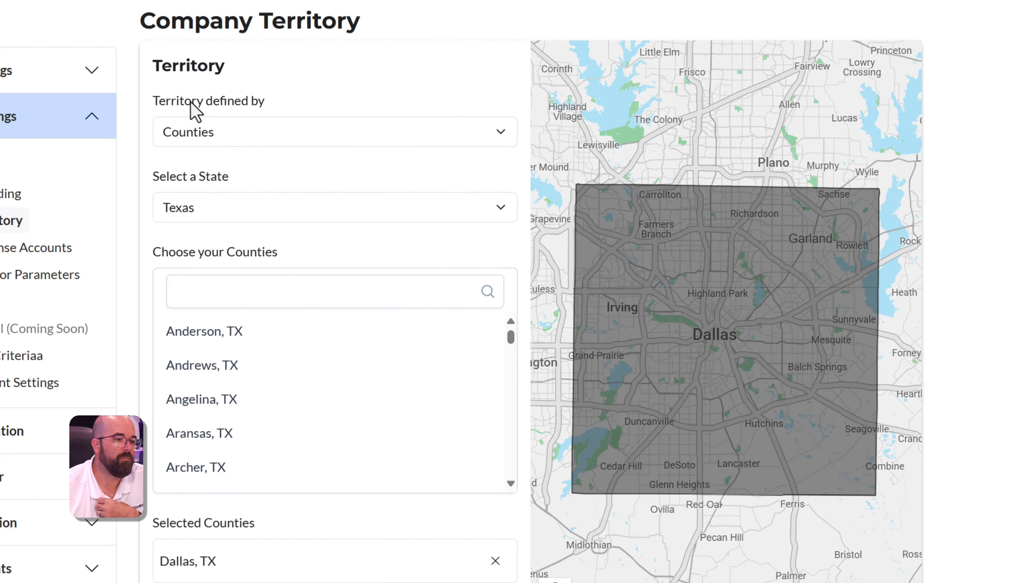
- Add Collin, TX to the selected counties of the company territory
{"action": "left_click", "coordinate": [192, 102]}
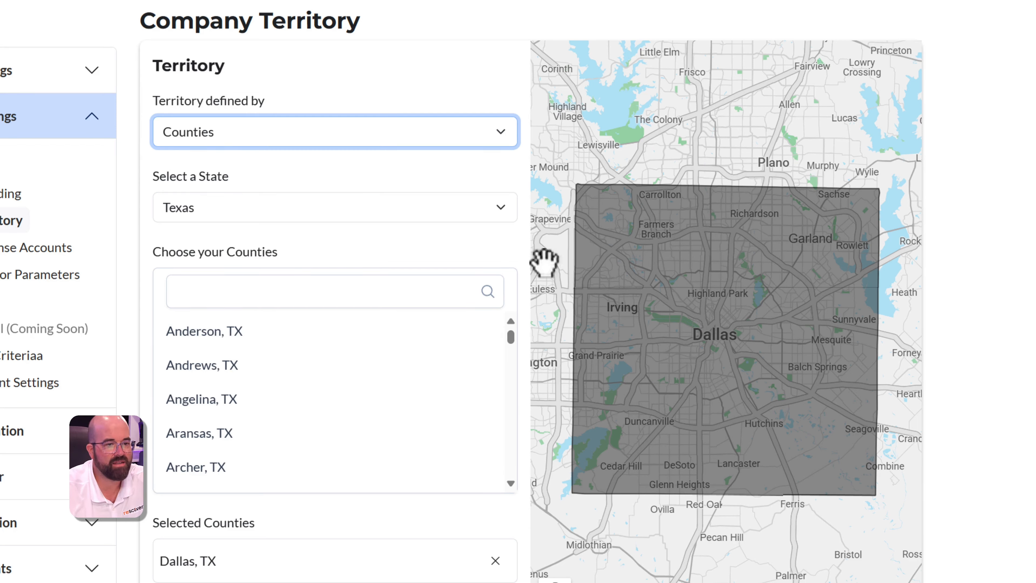
{"action": "left_click", "coordinate": [260, 284]}
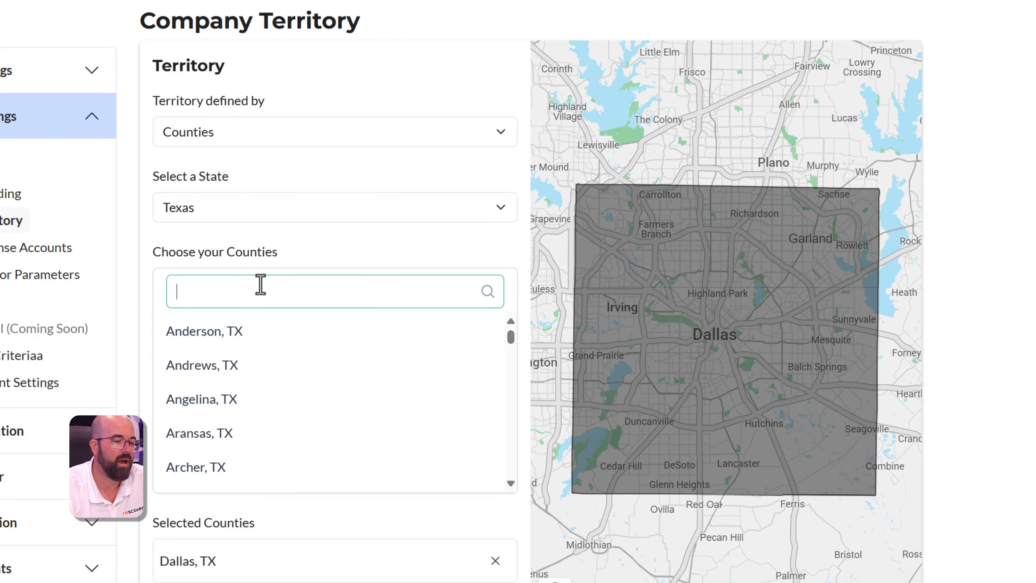
{"action": "type", "text": "collin"}
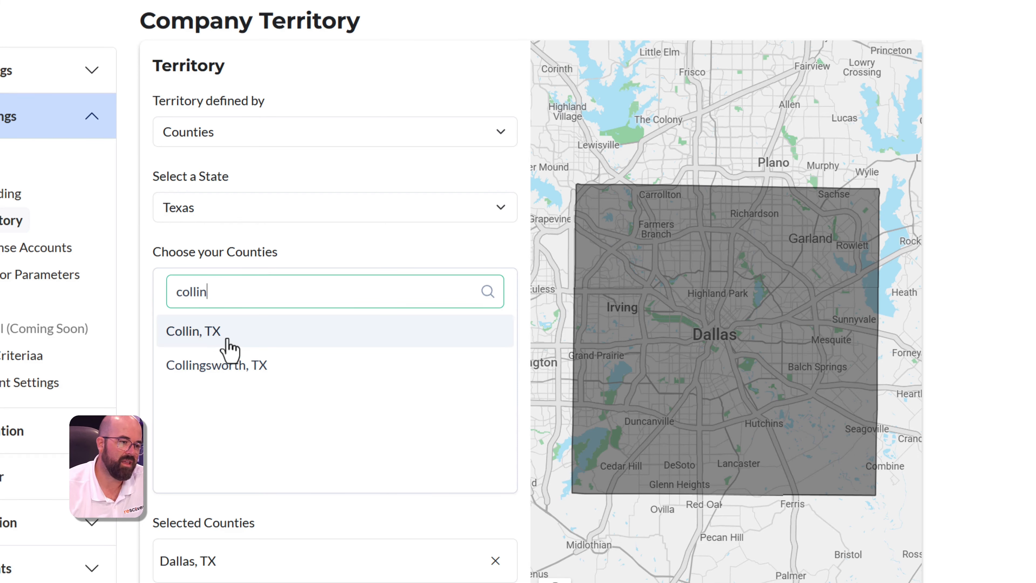
{"action": "left_click", "coordinate": [227, 340]}
- Add Tarrant, TX to the selected counties and update the company territory
{"action": "left_click_drag", "start_coordinate": [227, 293], "coordinate": [174, 289]}
{"action": "type", "text": "t"}
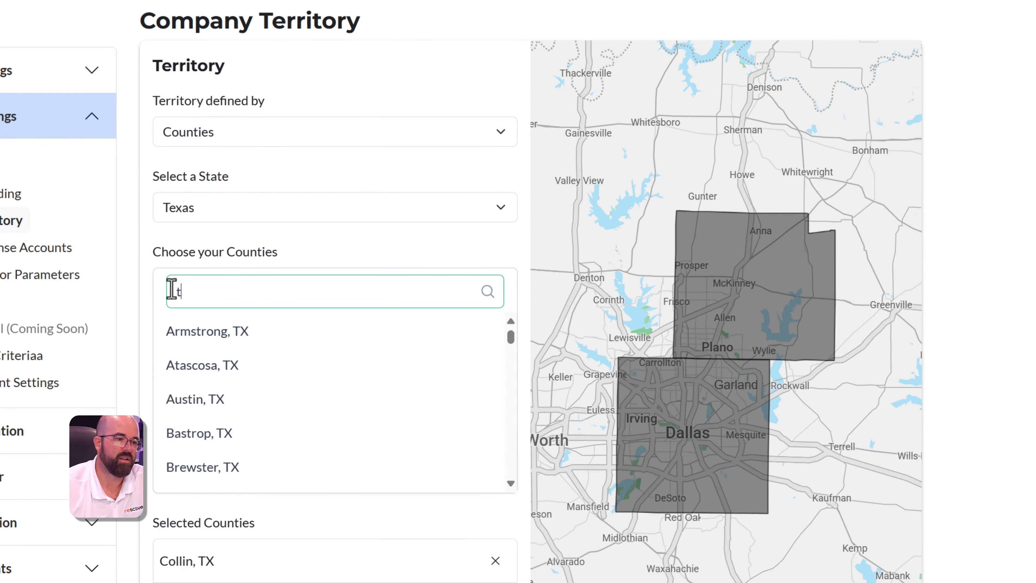
{"action": "type", "text": "arran"}
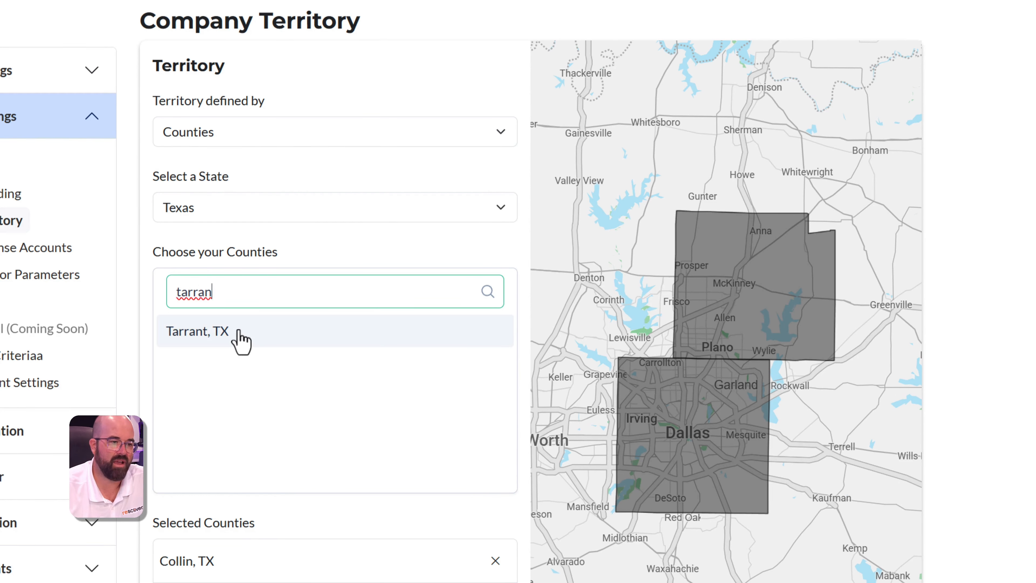
{"action": "left_click", "coordinate": [240, 333]}
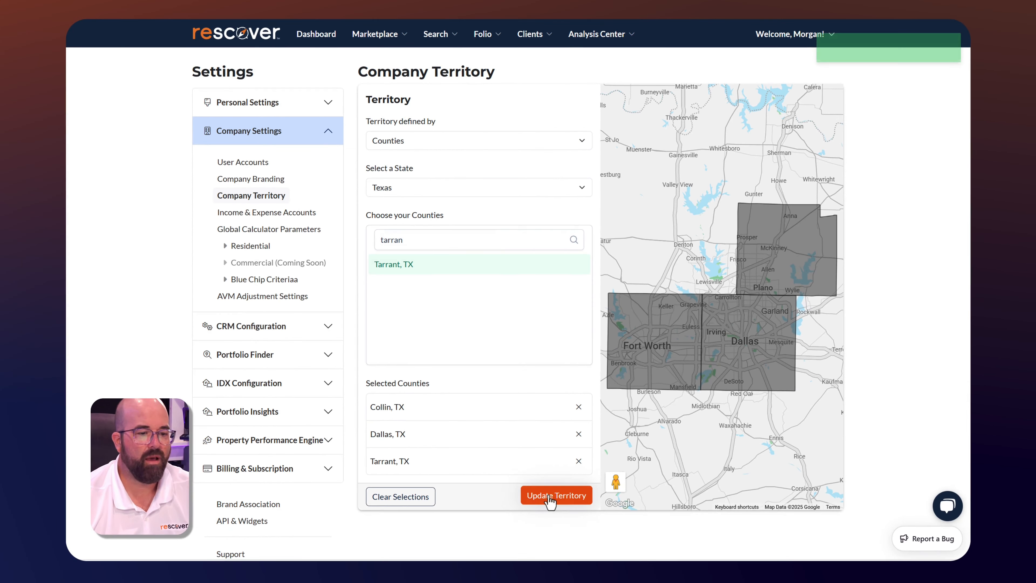
{"action": "left_click", "coordinate": [528, 544]}
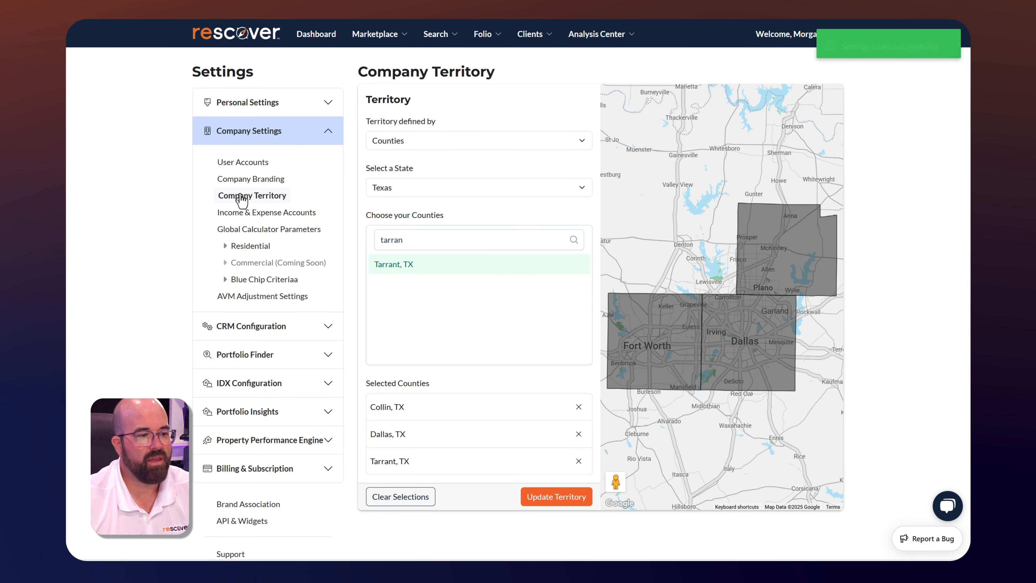
- Open the Portfolio Finder client value settings and compare the Flat and Percentage revenue projection methods, ending on Percentage
{"action": "left_click", "coordinate": [245, 358]}
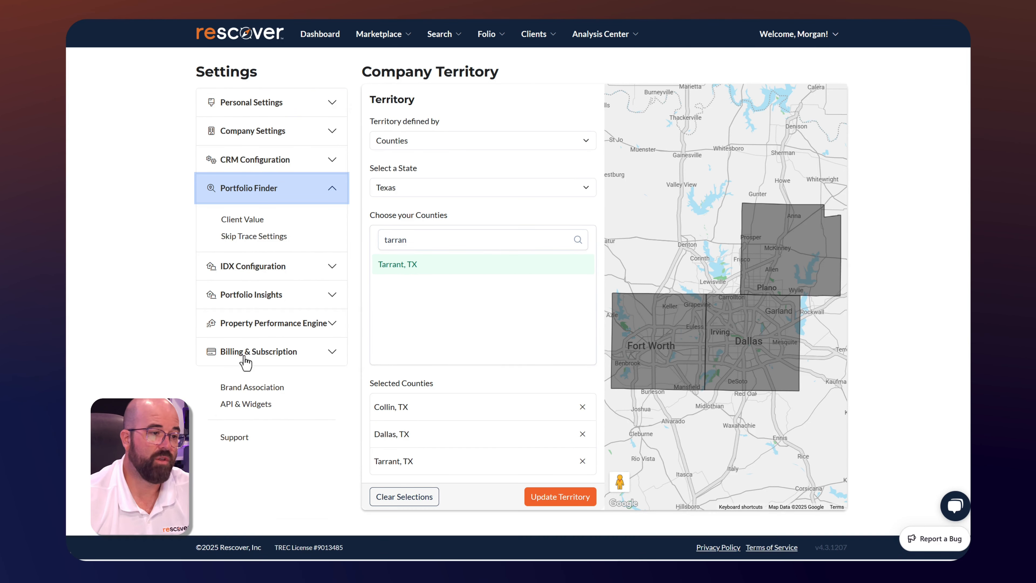
{"action": "left_click", "coordinate": [237, 221]}
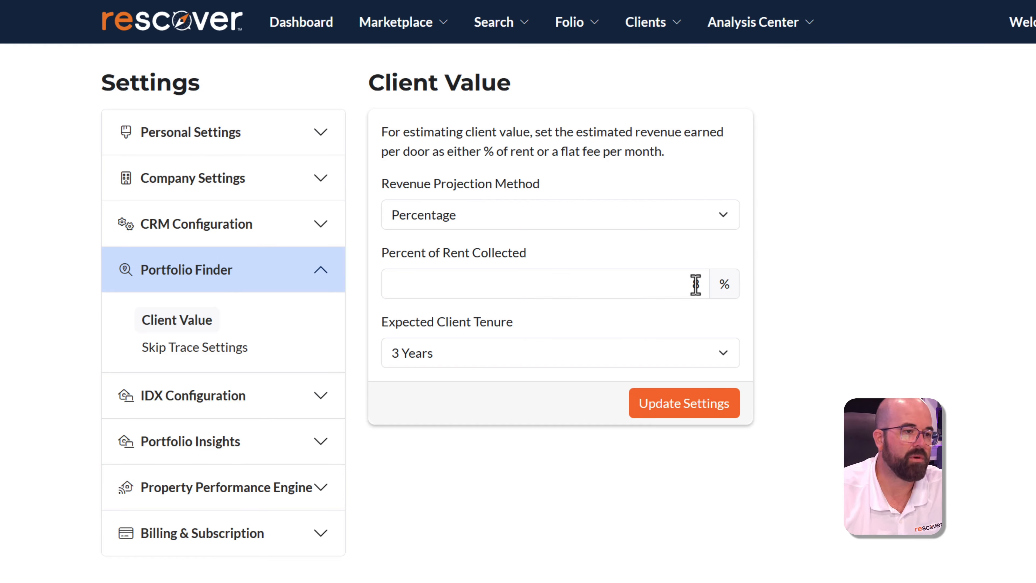
{"action": "left_click", "coordinate": [523, 225]}
{"action": "left_click", "coordinate": [516, 237]}
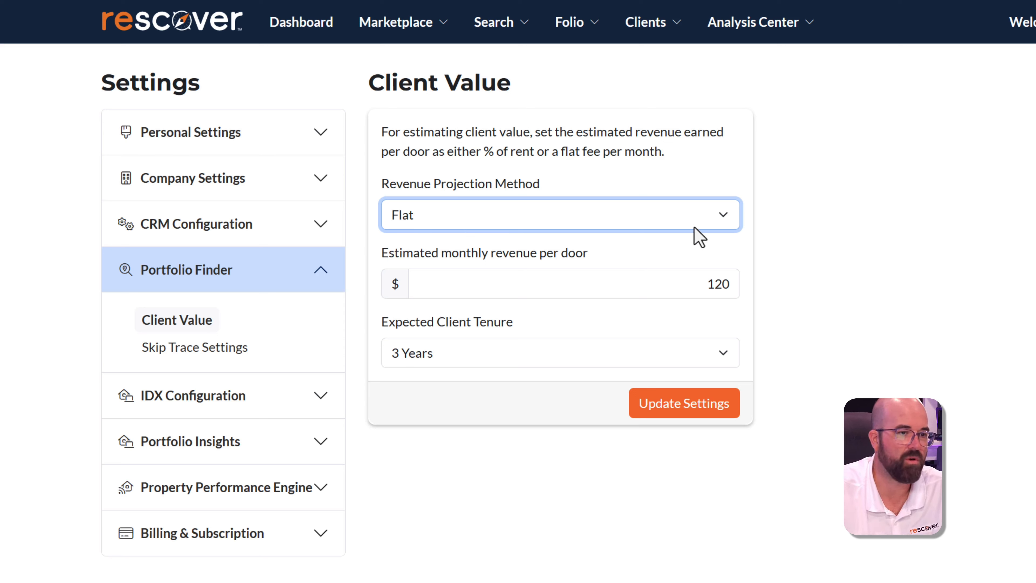
{"action": "left_click", "coordinate": [693, 217]}
{"action": "left_click", "coordinate": [680, 265]}
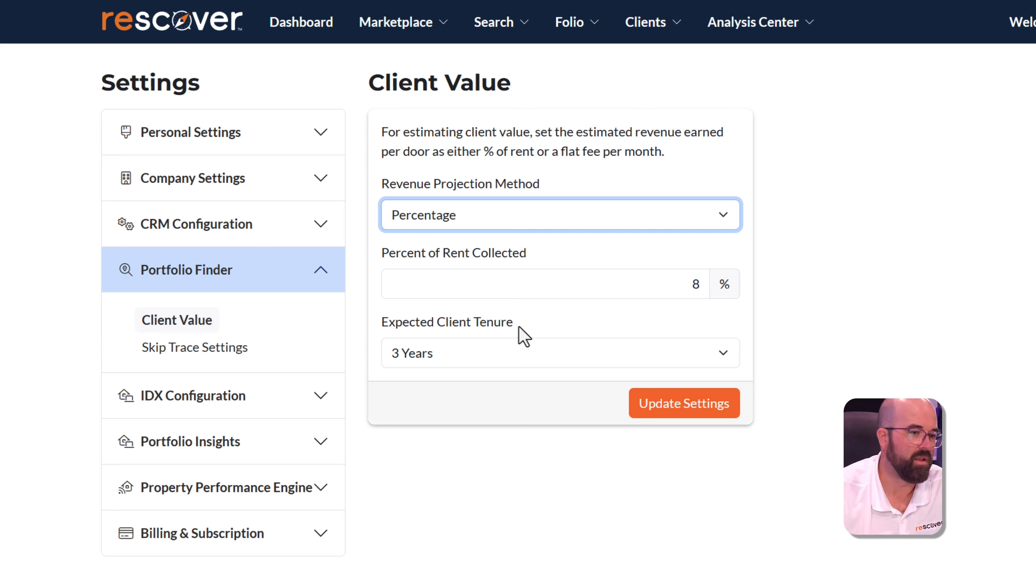
- Set the expected client tenure to 3 Years and save the client value settings
{"action": "left_click", "coordinate": [546, 353]}
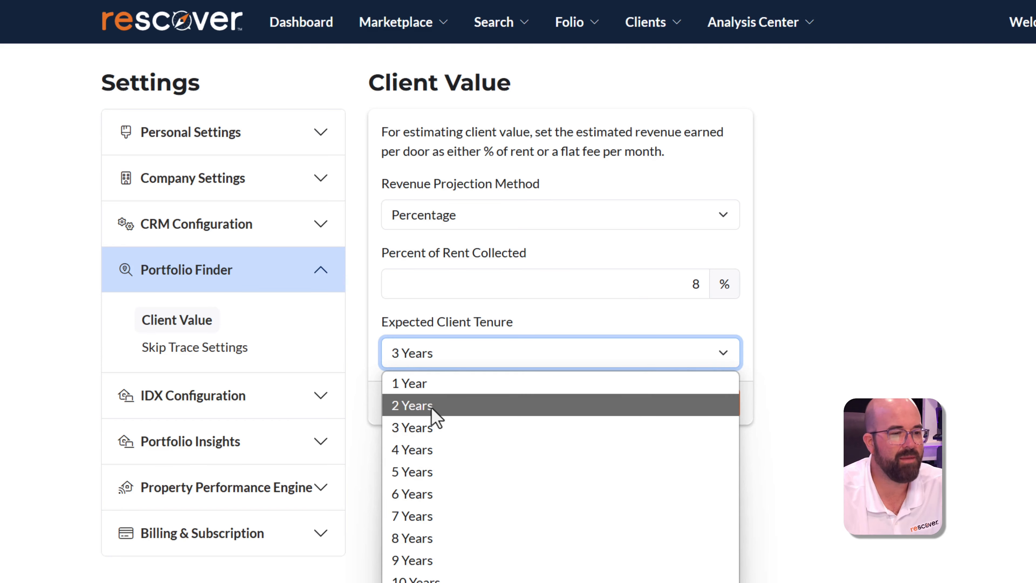
{"action": "left_click", "coordinate": [434, 424]}
{"action": "left_click", "coordinate": [506, 410]}
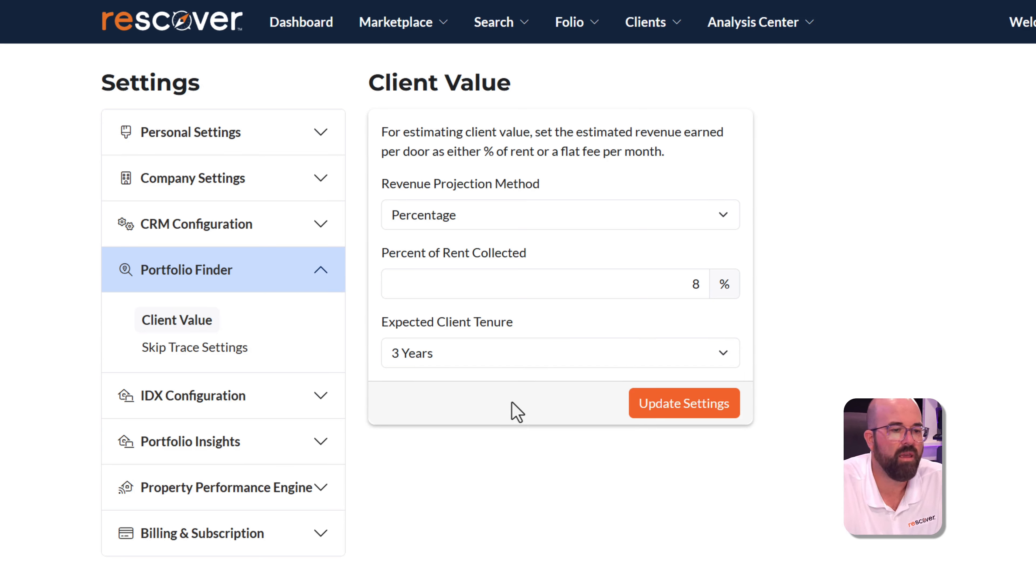
{"action": "left_click", "coordinate": [712, 406]}
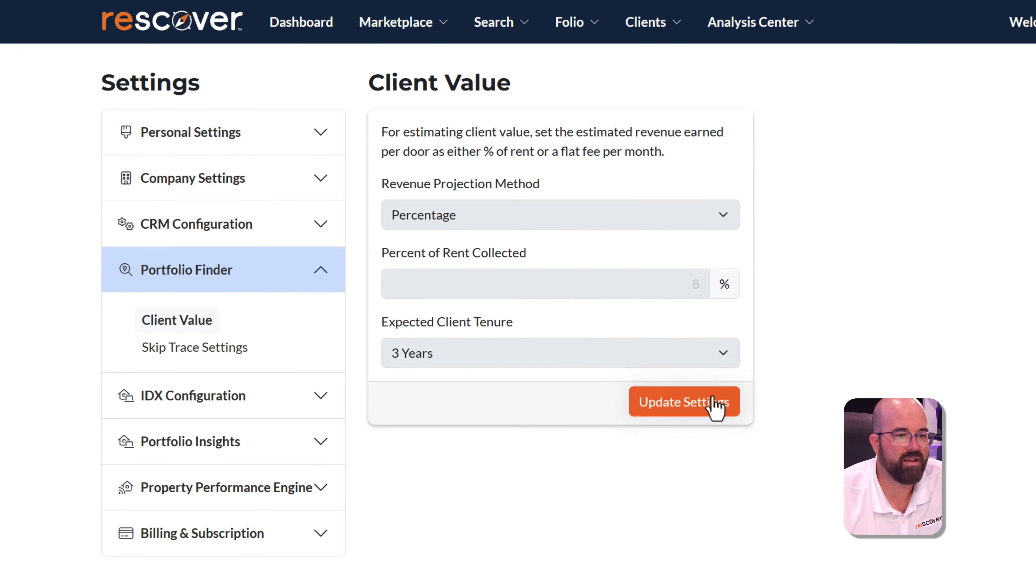
- View the Portfolio Finder skip trace settings and open the CRM Connection page of the CRM configuration
{"action": "left_click", "coordinate": [204, 352]}
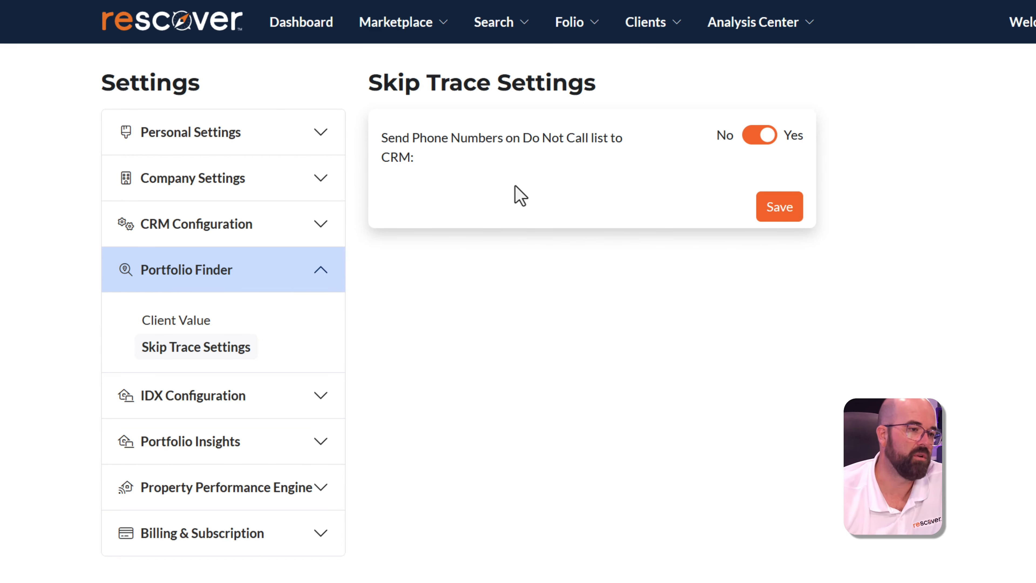
{"action": "left_click", "coordinate": [222, 275]}
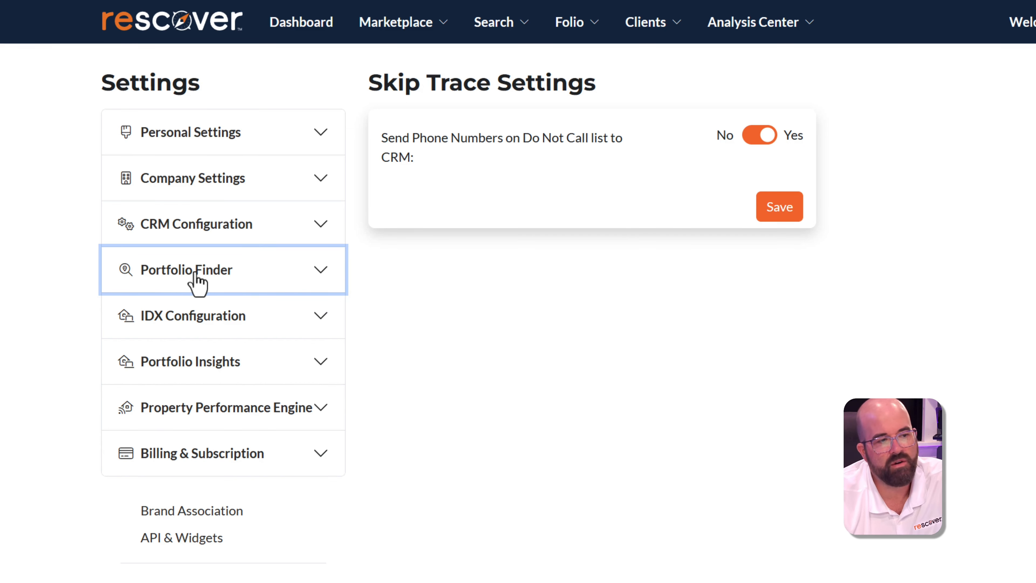
{"action": "left_click", "coordinate": [231, 231]}
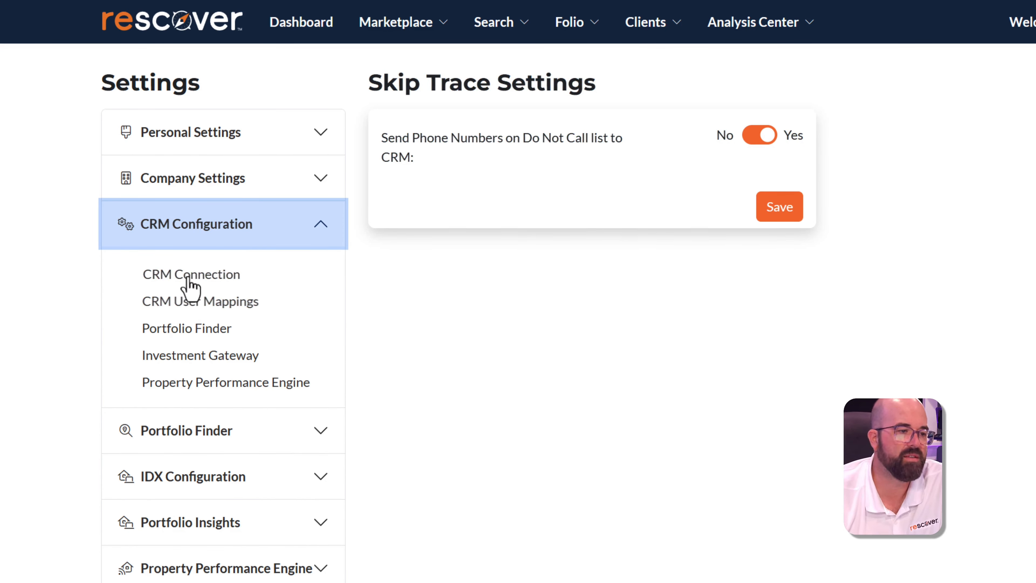
{"action": "left_click", "coordinate": [171, 282]}
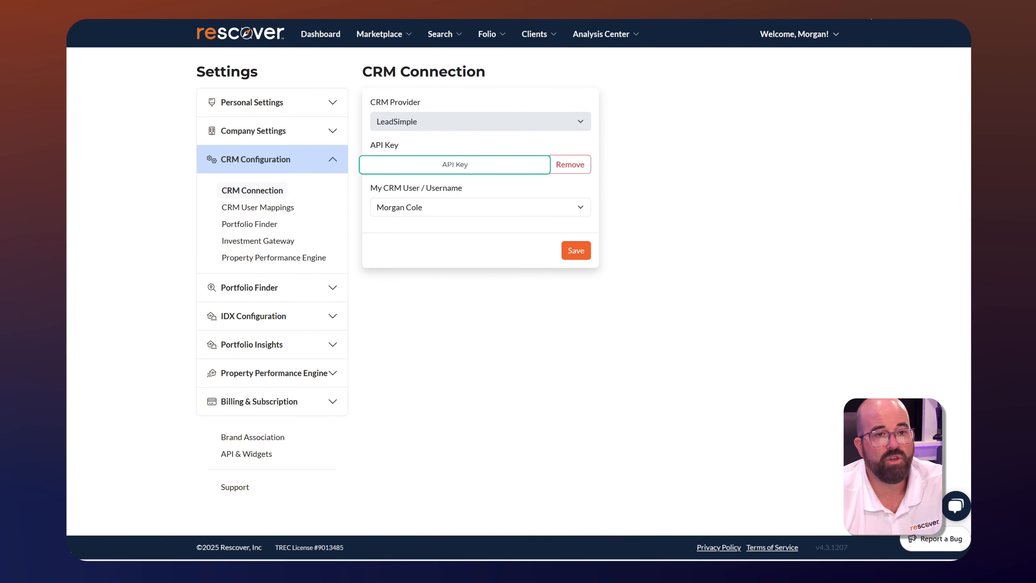
- Find the saved LeadSimple login in the Keeper password manager and log in to LeadSimple with its email address and password
{"action": "left_click", "coordinate": [862, 19]}
{"action": "type", "text": "lead"}
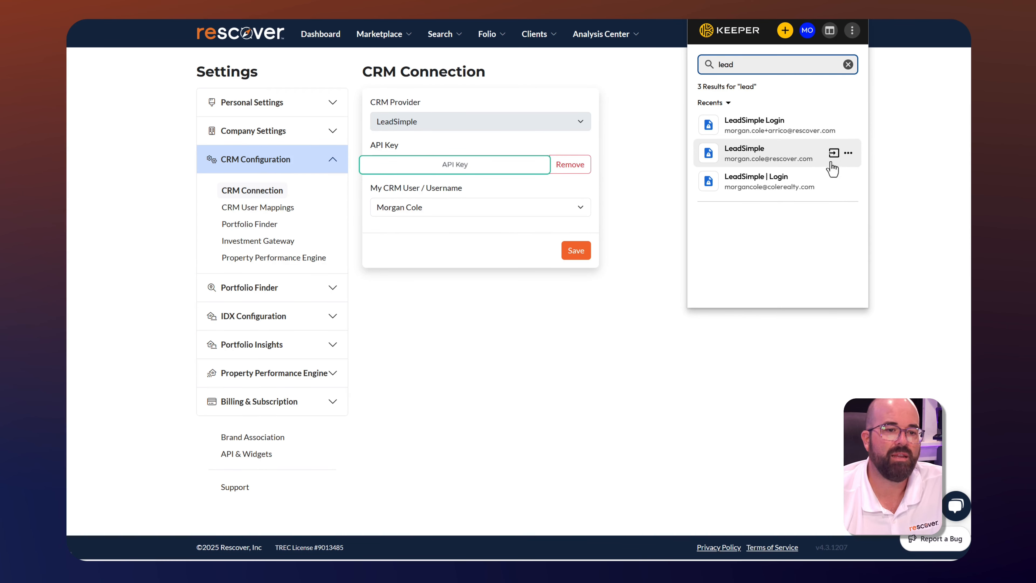
{"action": "left_click", "coordinate": [833, 156]}
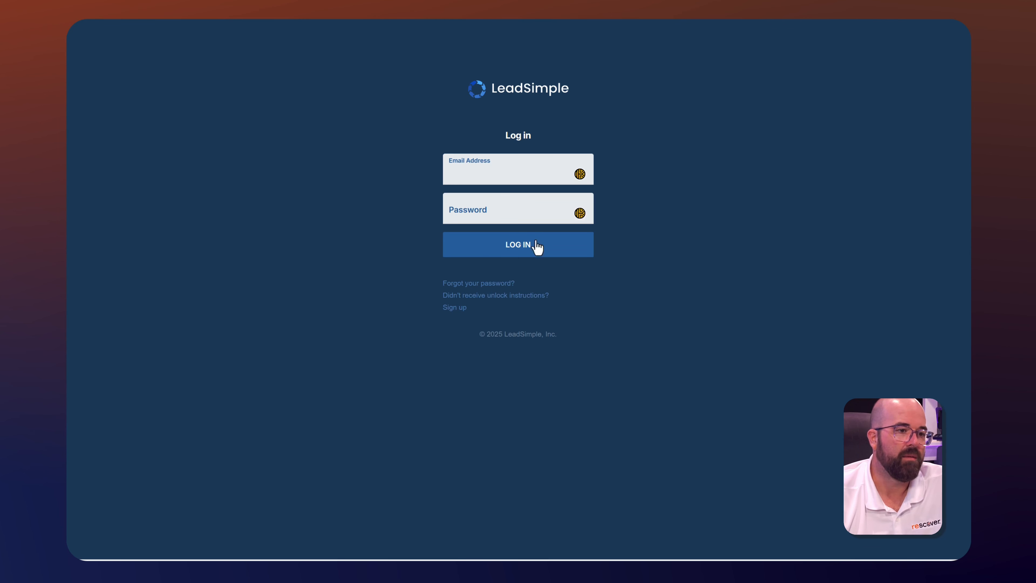
{"action": "left_click", "coordinate": [532, 245]}
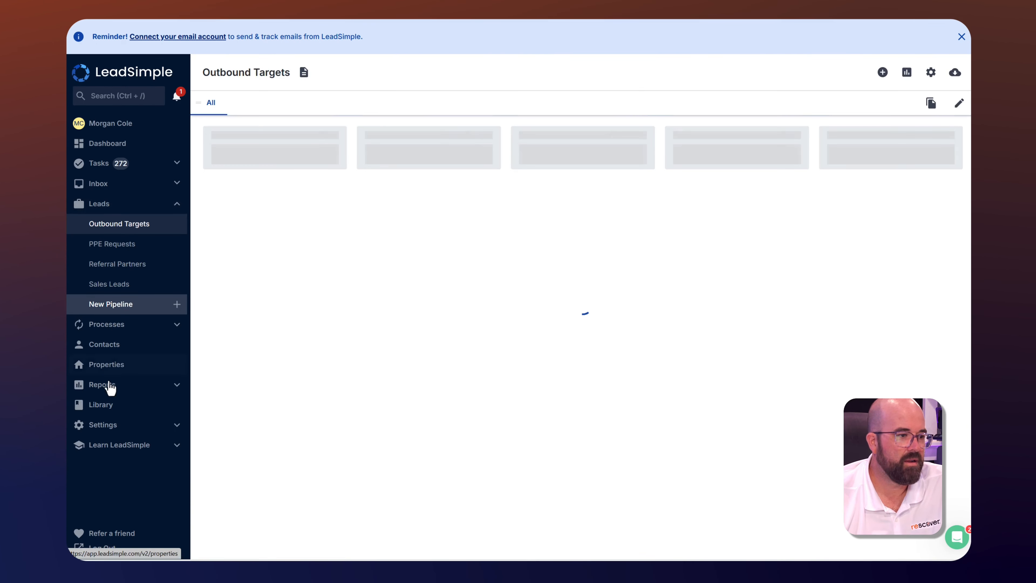
- Open the Rescover integration in LeadSimple's integration settings
{"action": "left_click", "coordinate": [102, 425]}
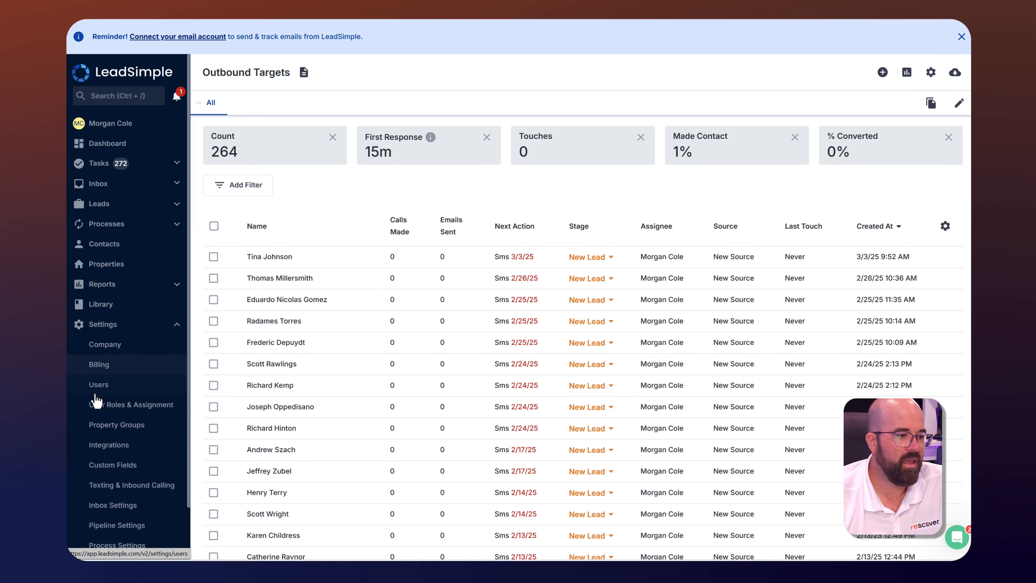
{"action": "left_click", "coordinate": [105, 446]}
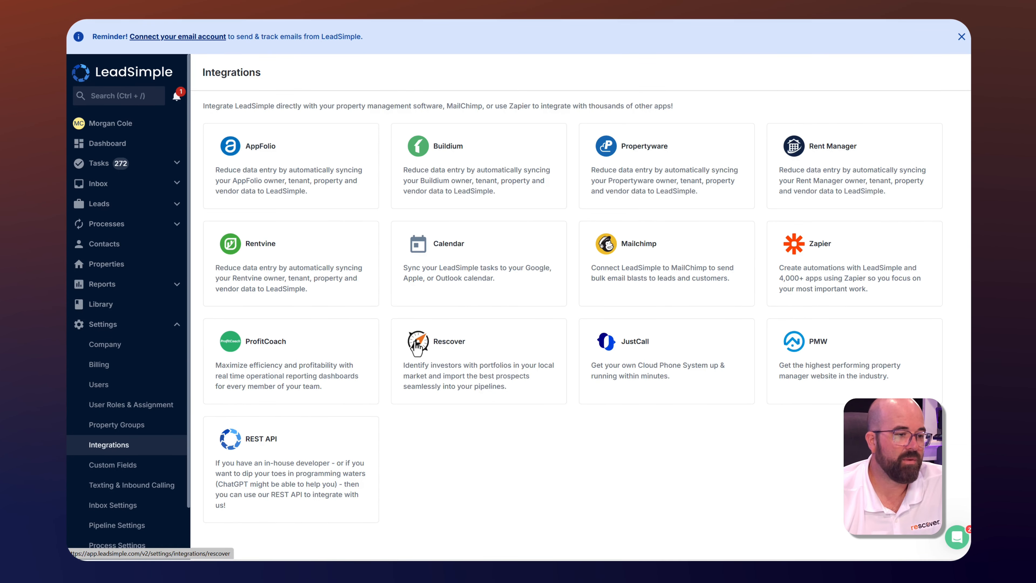
{"action": "left_click", "coordinate": [417, 347]}
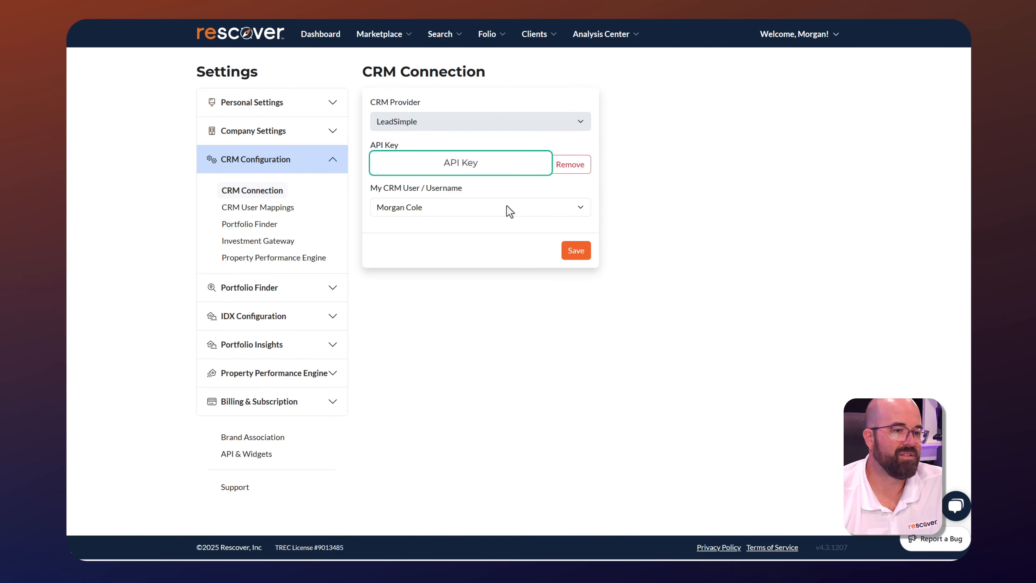
- Back in Rescover, review the CRM username choices, the CRM user mappings and the Portfolio Finder CRM defaults
{"action": "left_click", "coordinate": [398, 209]}
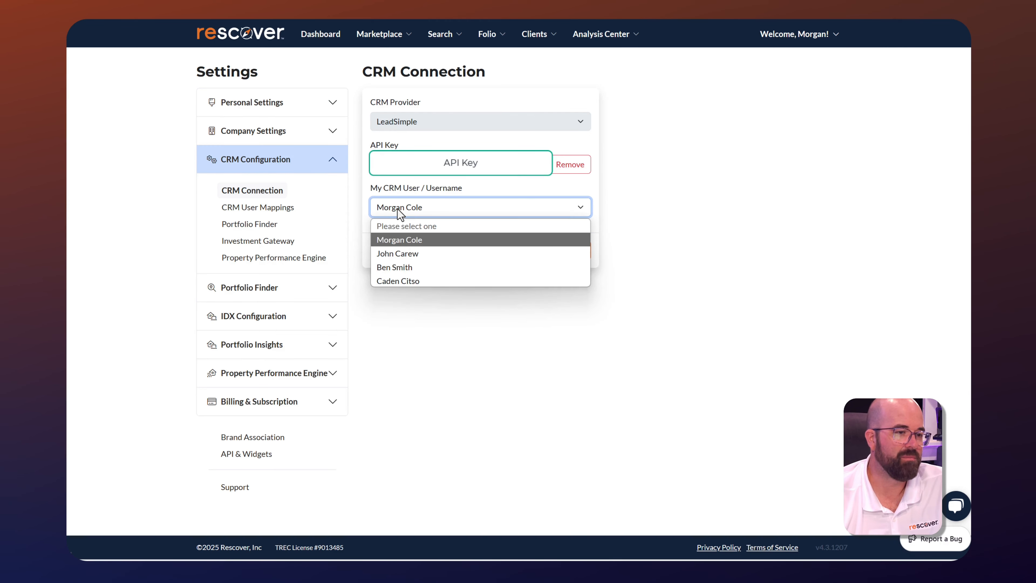
{"action": "left_click", "coordinate": [397, 209]}
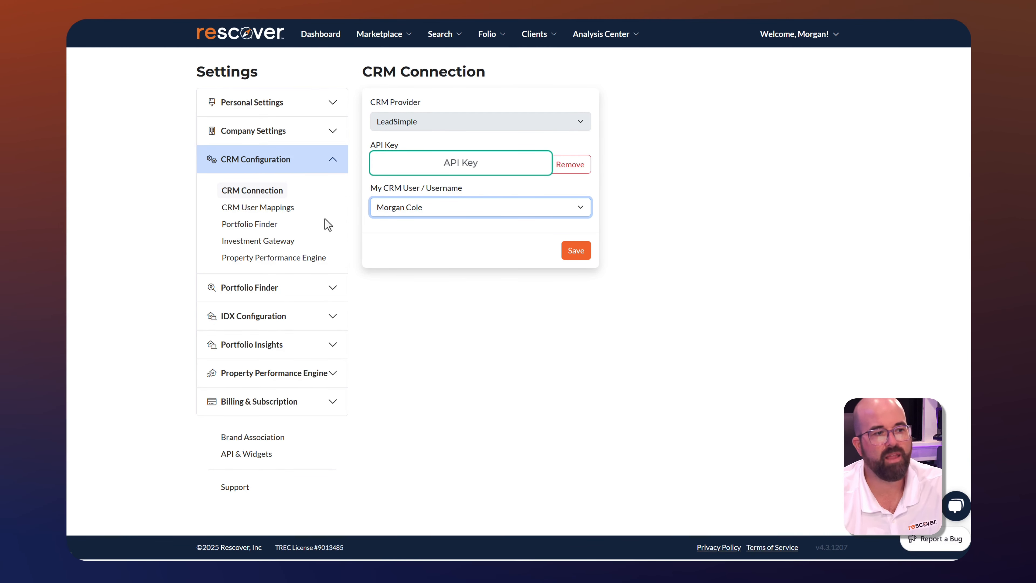
{"action": "left_click", "coordinate": [282, 208]}
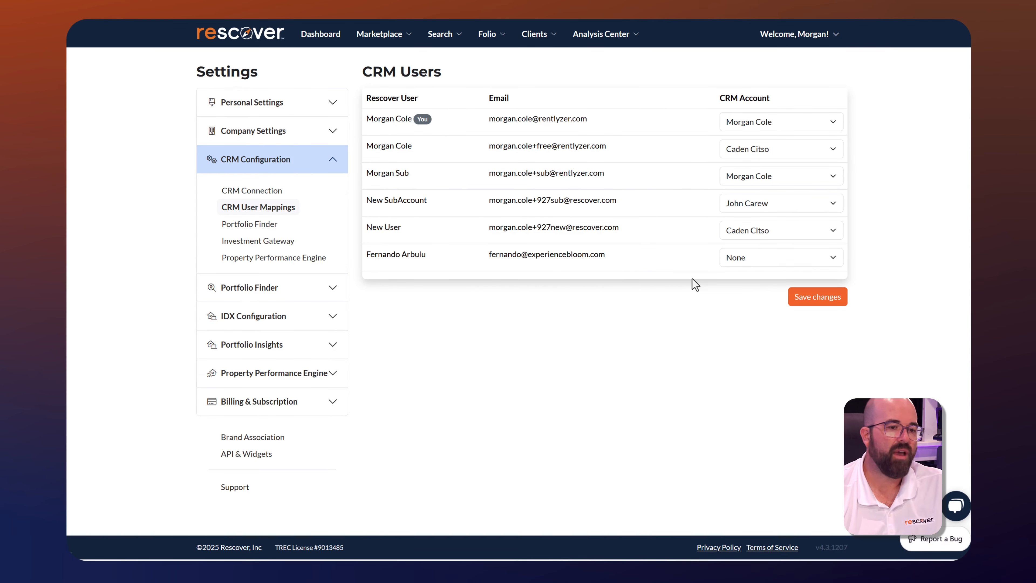
{"action": "left_click", "coordinate": [248, 231]}
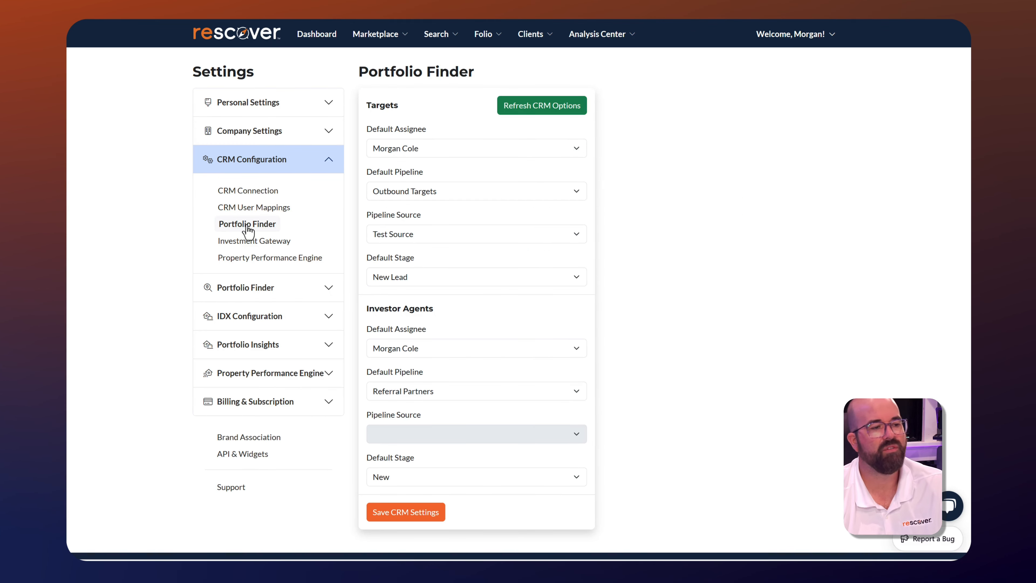